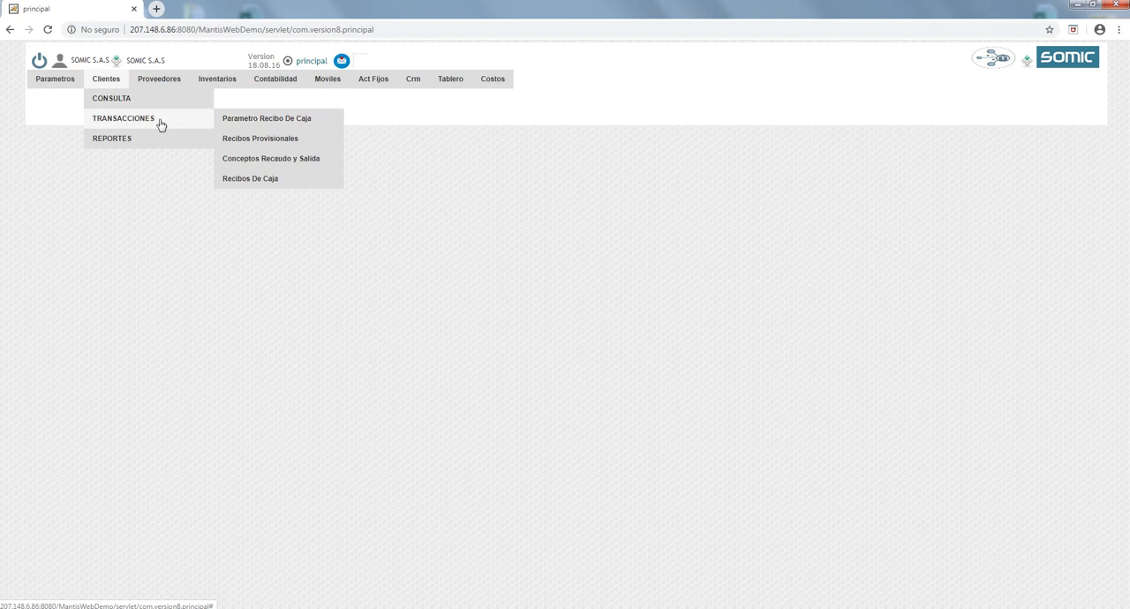
- Open the Recibos Provisionales records under customer transactions and start a new provisional record
{"action": "left_click", "coordinate": [248, 143]}
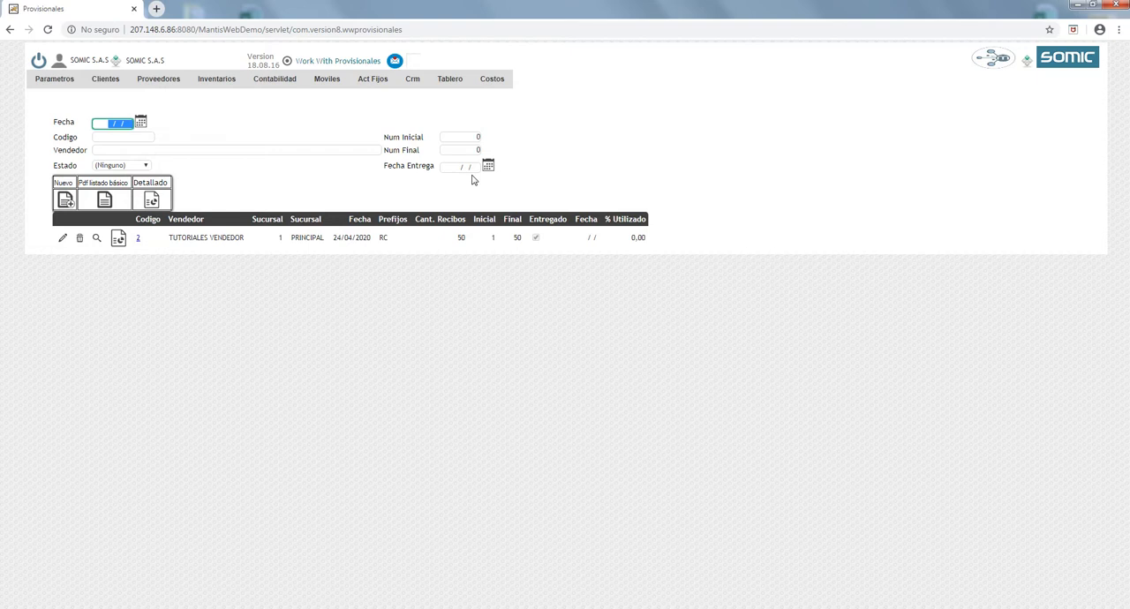
{"action": "left_click", "coordinate": [137, 150]}
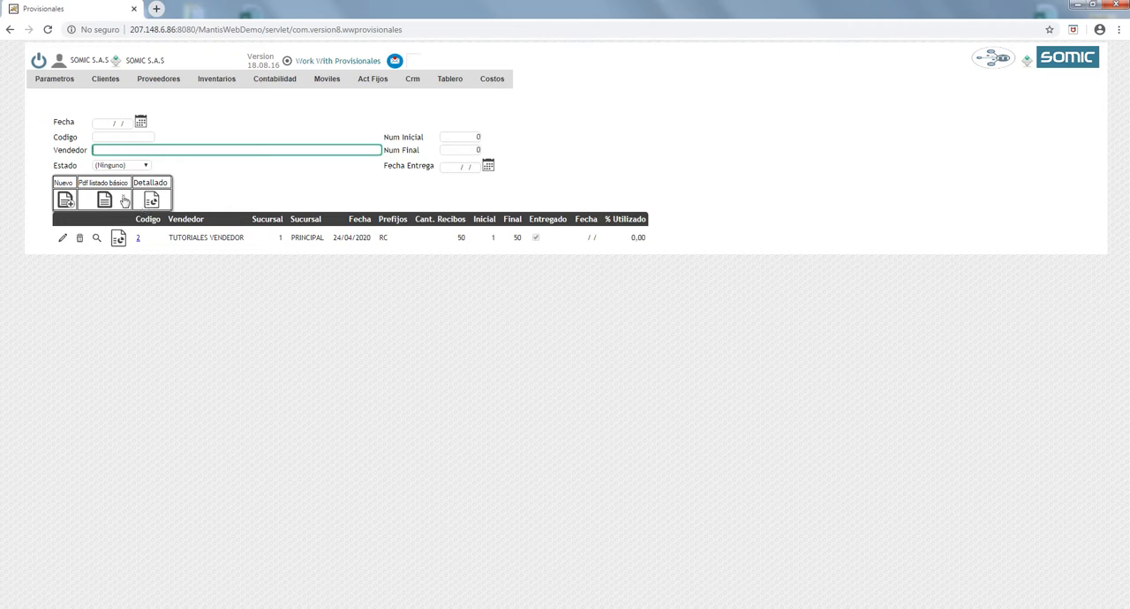
{"action": "left_click", "coordinate": [66, 205]}
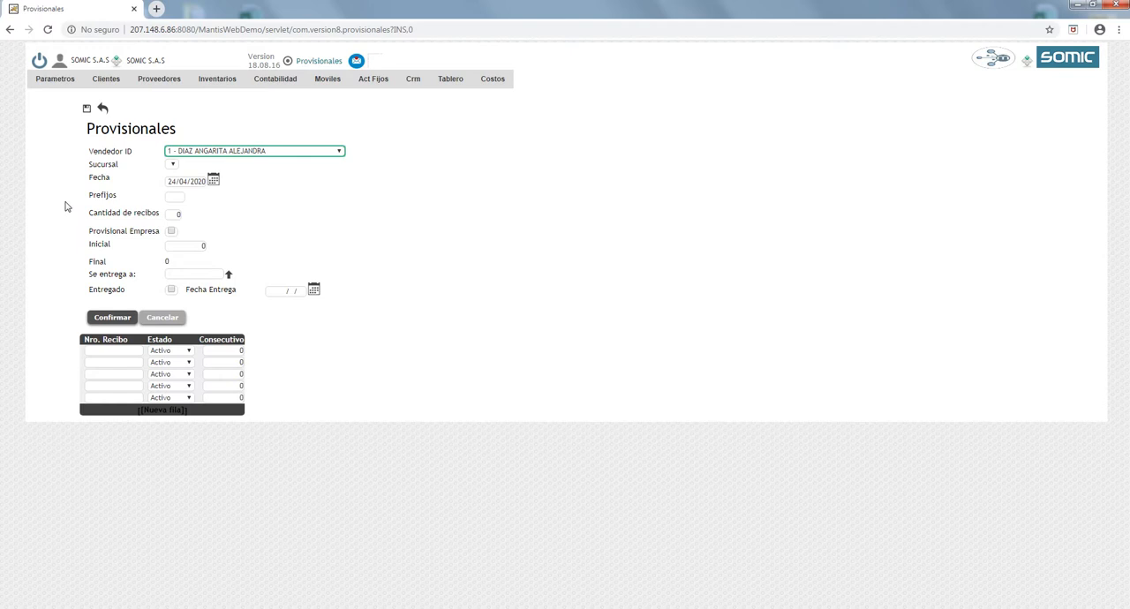
- Assign the new provisional record to the vendor with ID 1, keeping the PRINCIPAL branch and the date 24/04/2020
{"action": "left_click", "coordinate": [216, 151]}
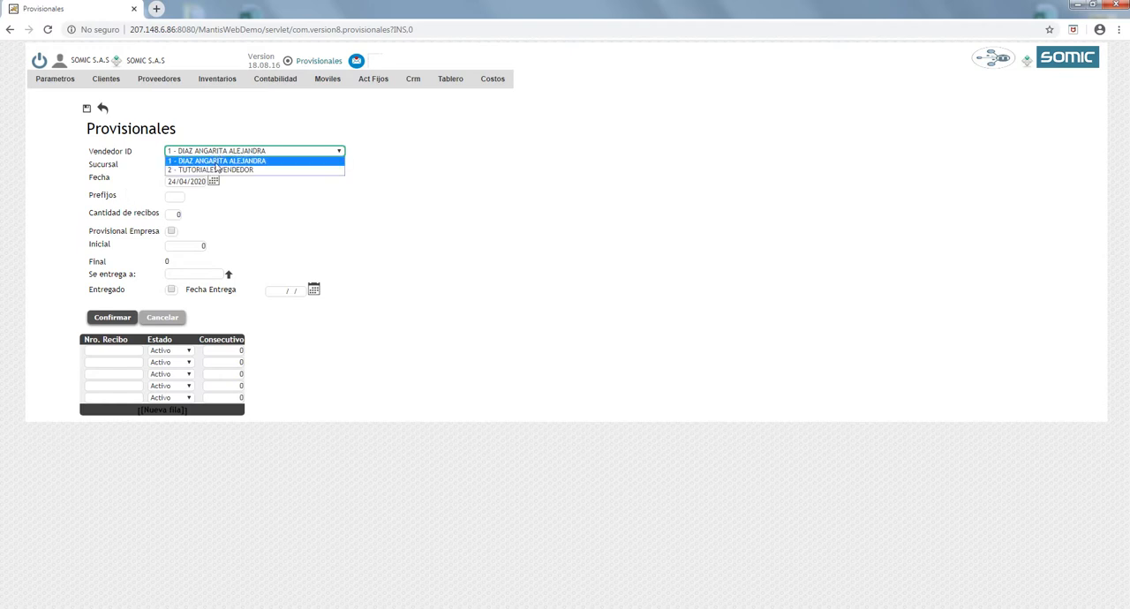
{"action": "left_click", "coordinate": [213, 162]}
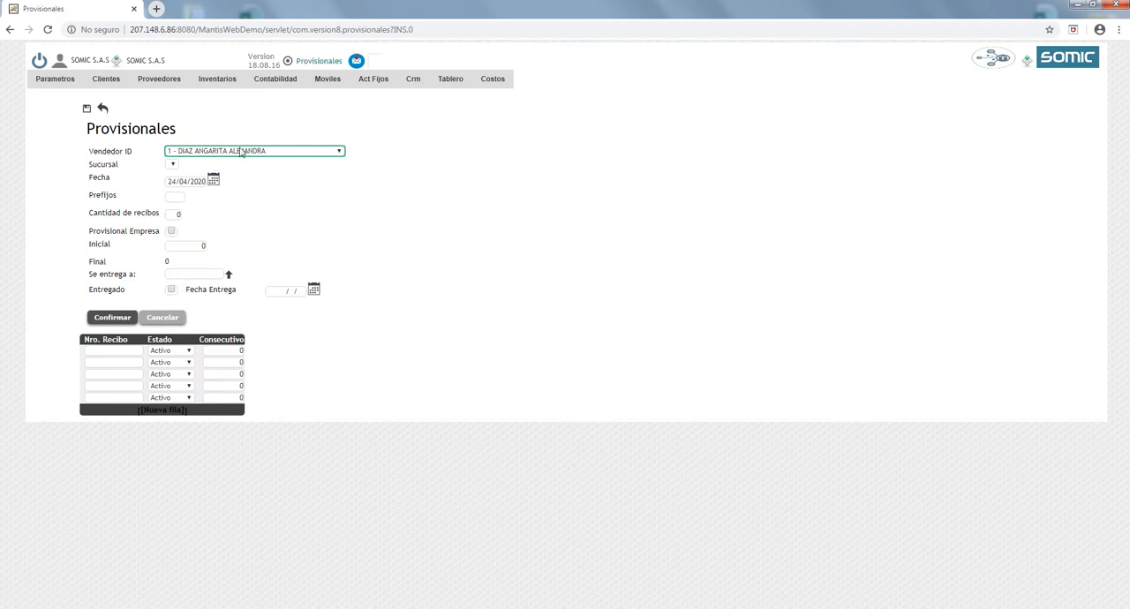
{"action": "left_click", "coordinate": [241, 152]}
{"action": "left_click", "coordinate": [236, 160]}
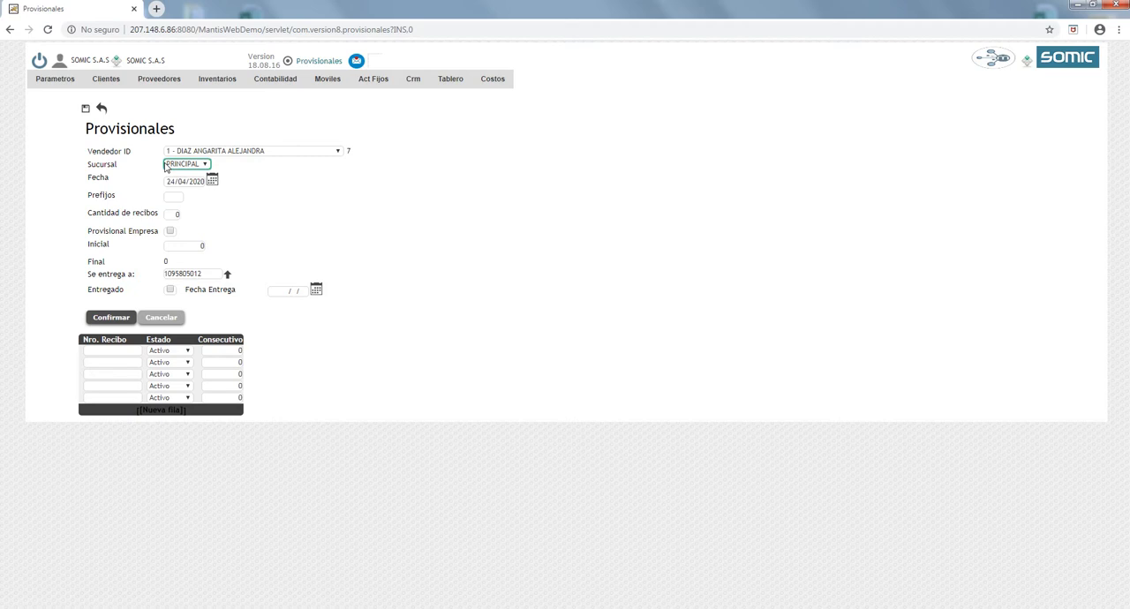
{"action": "left_click", "coordinate": [176, 181]}
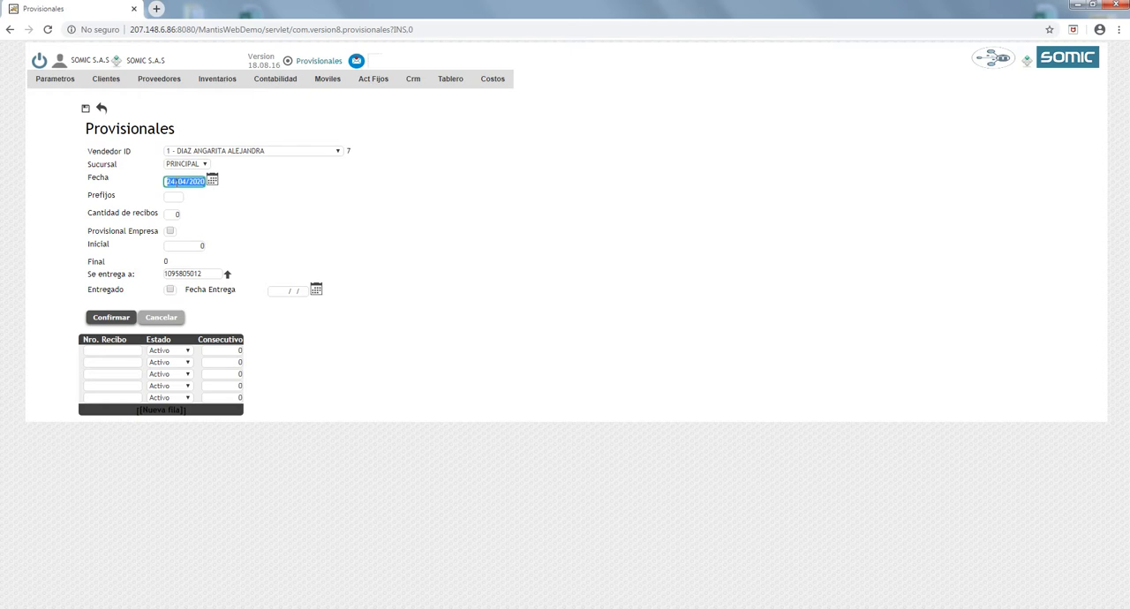
- Set the receipt prefix to RCJ, the number of receipts to 100 and the initial number to 1
{"action": "left_click", "coordinate": [175, 196]}
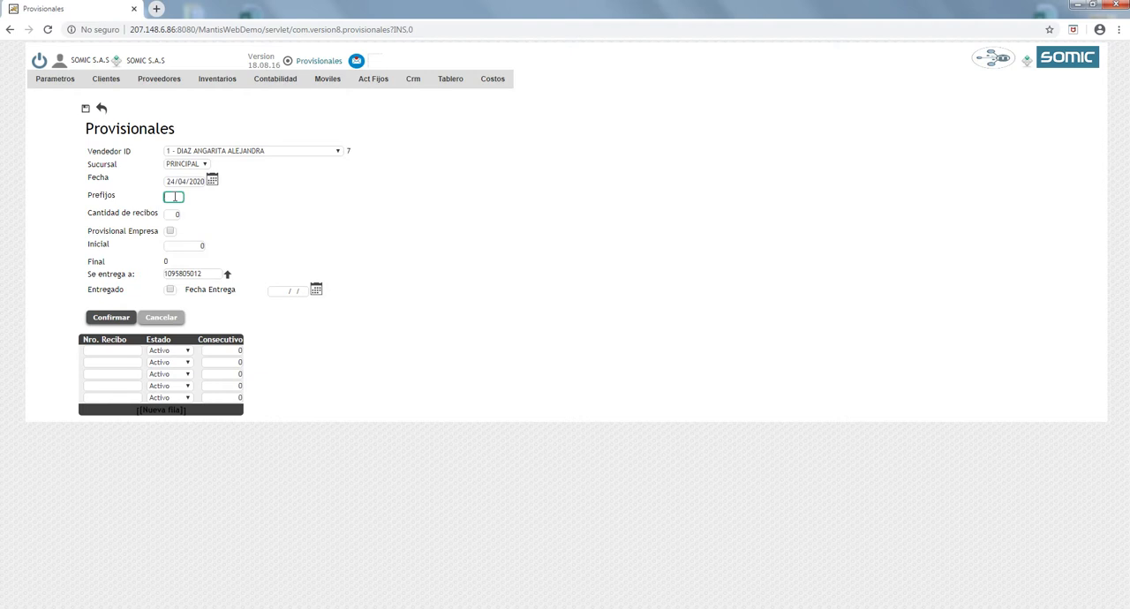
{"action": "type", "text": "RC."}
{"action": "key", "text": "Tab"}
{"action": "type", "text": "10"}
{"action": "key", "text": "Tab"}
{"action": "key", "text": "Tab"}
{"action": "type", "text": "1"}
{"action": "key", "text": "Tab"}
- Enable the Provisional Empresa option for the new record
{"action": "left_click_drag", "start_coordinate": [94, 232], "coordinate": [154, 232]}
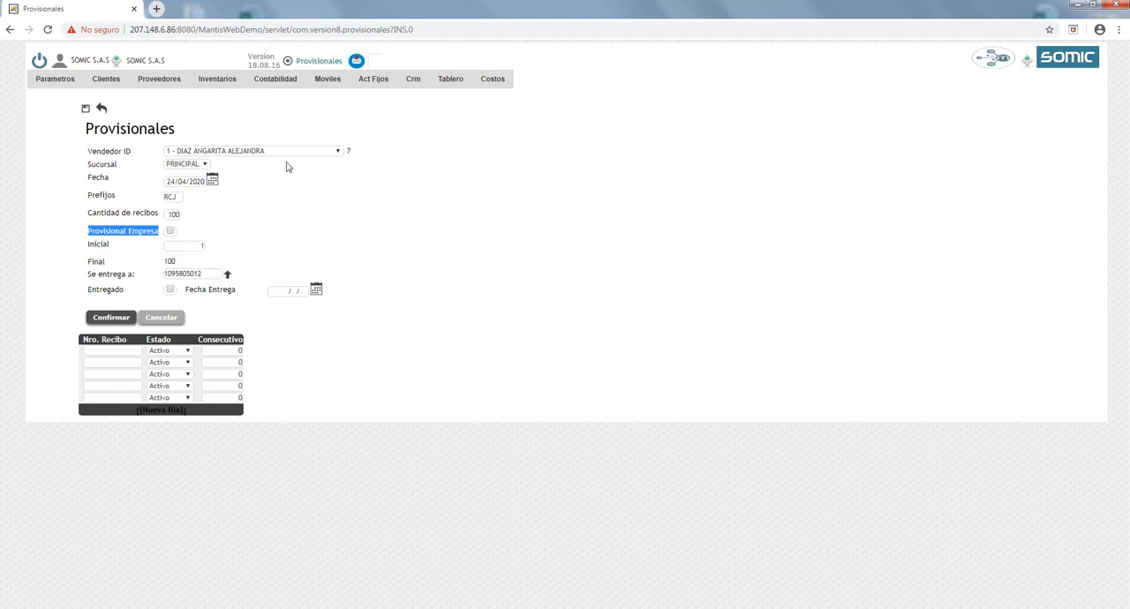
{"action": "left_click", "coordinate": [138, 231]}
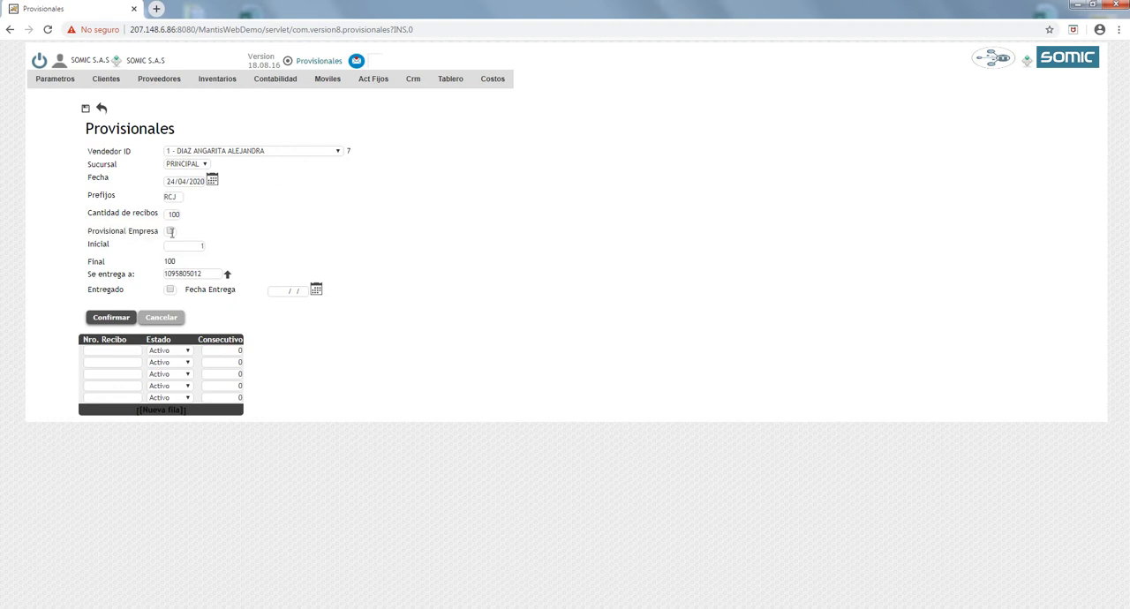
{"action": "left_click", "coordinate": [170, 231]}
{"action": "left_click", "coordinate": [170, 234]}
{"action": "key", "text": "Tab"}
{"action": "key", "text": "Tab"}
{"action": "key", "text": "Tab"}
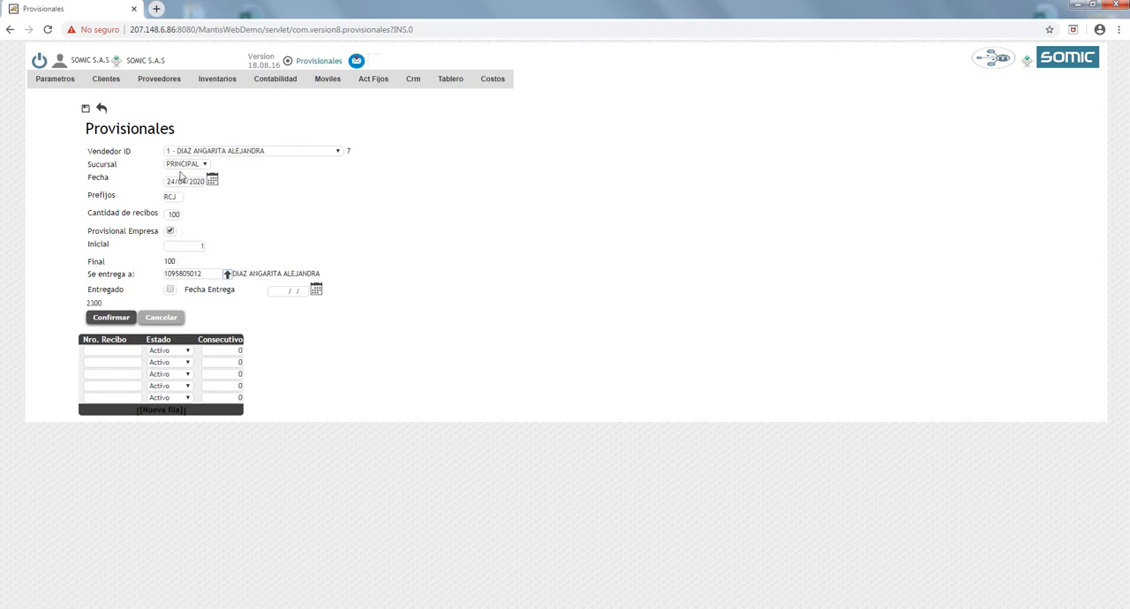
- View the selection list for the Se entrega a recipient and close it without choosing another person
{"action": "left_click_drag", "start_coordinate": [87, 273], "coordinate": [136, 275]}
{"action": "left_click", "coordinate": [119, 274]}
{"action": "left_click", "coordinate": [227, 275]}
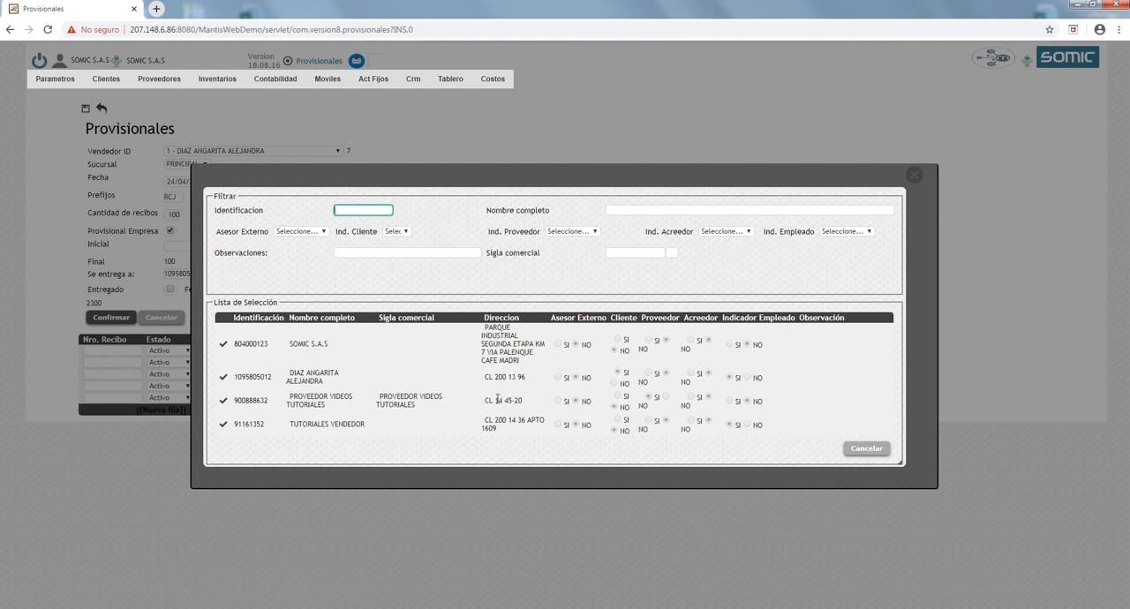
{"action": "left_click", "coordinate": [913, 174]}
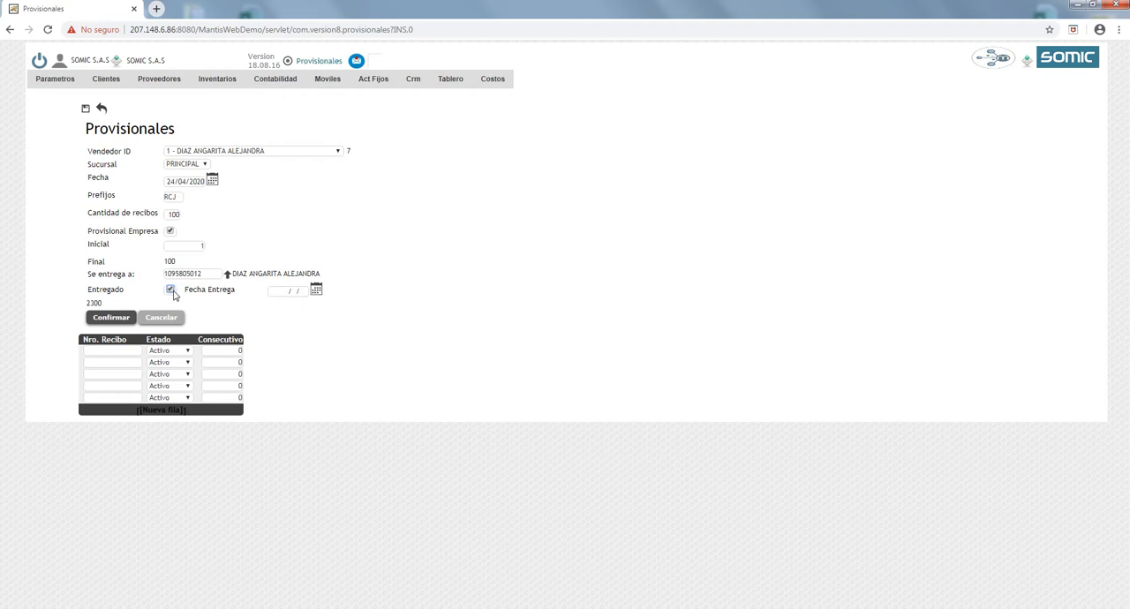
- Mark the receipts as delivered on 24/04/2020, clear Provisional Empresa and save the provisional record
{"action": "left_click", "coordinate": [316, 290]}
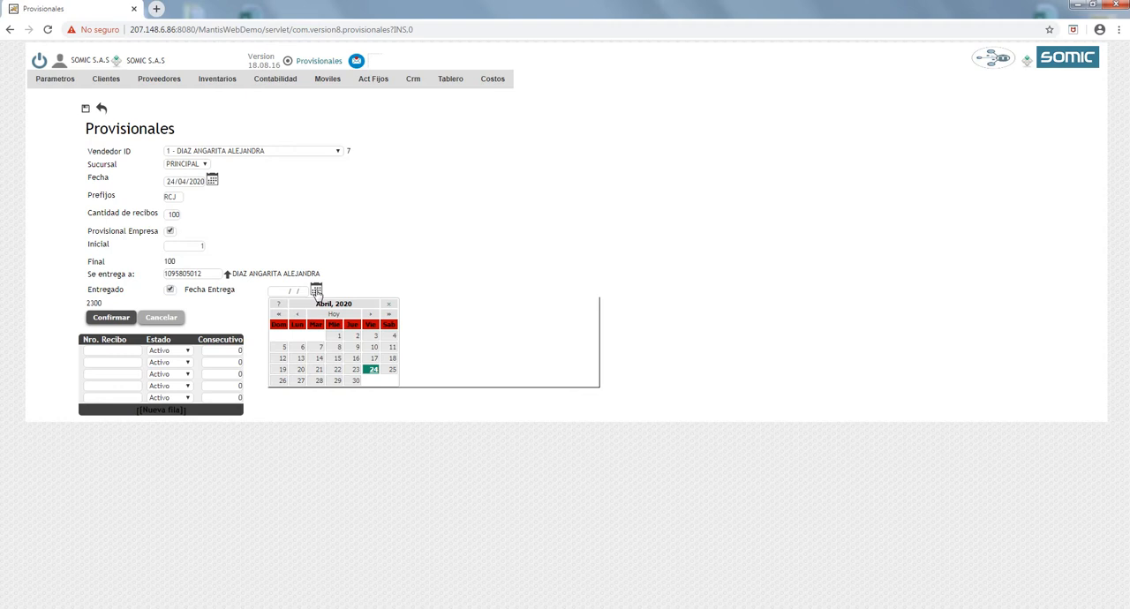
{"action": "left_click", "coordinate": [371, 369]}
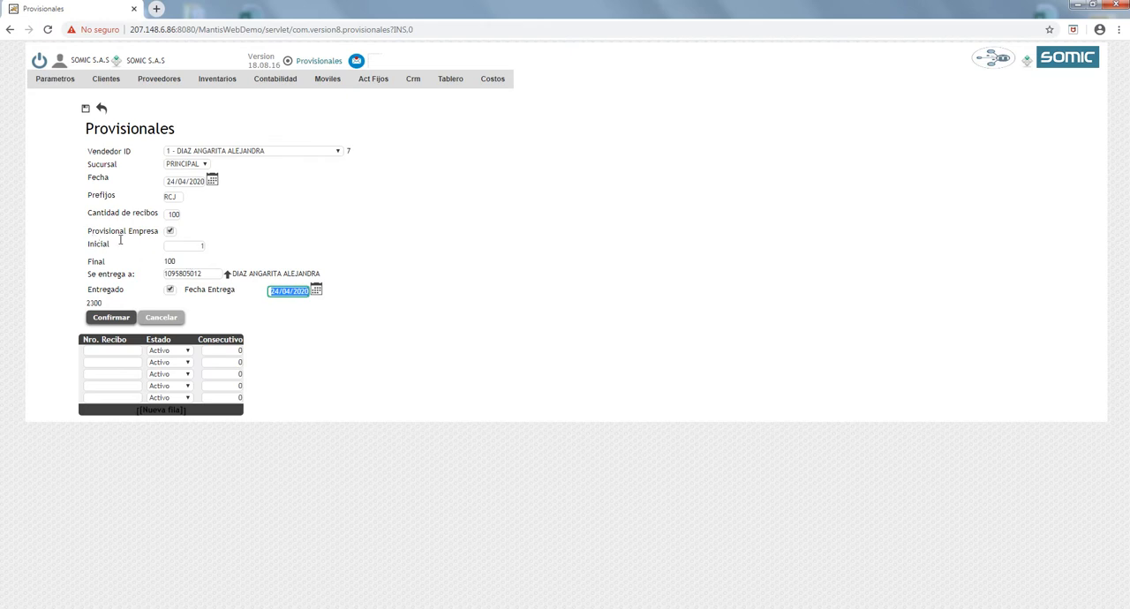
{"action": "left_click", "coordinate": [170, 232]}
{"action": "left_click", "coordinate": [121, 321]}
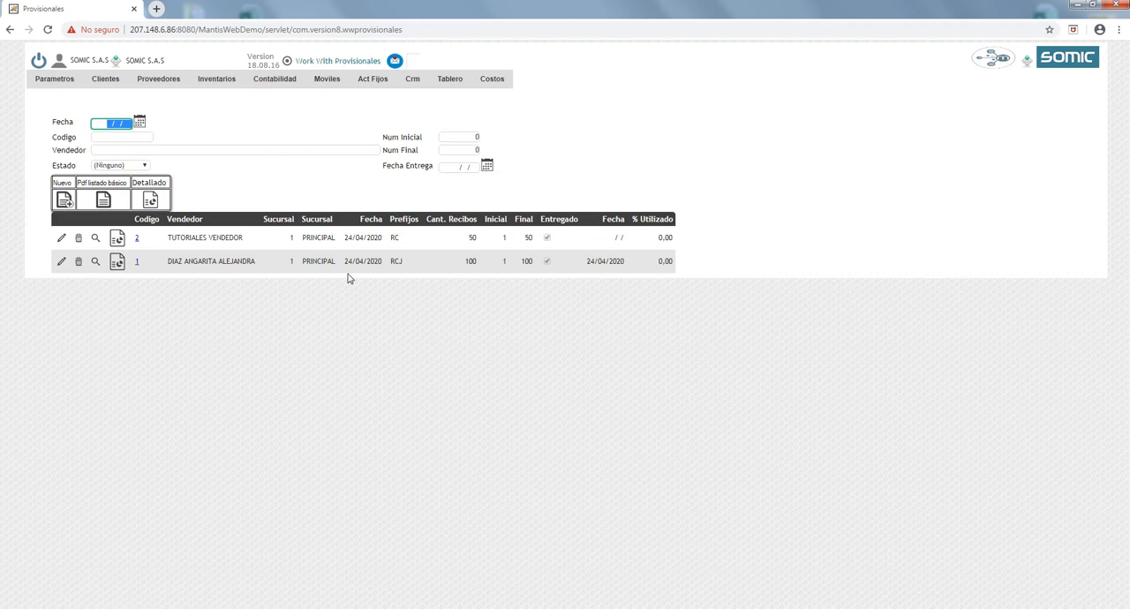
- Open the receipt list of the RCJ provisional record, enter the observation "Anulado" for receipt RCJ1 and close the list
{"action": "left_click", "coordinate": [95, 263]}
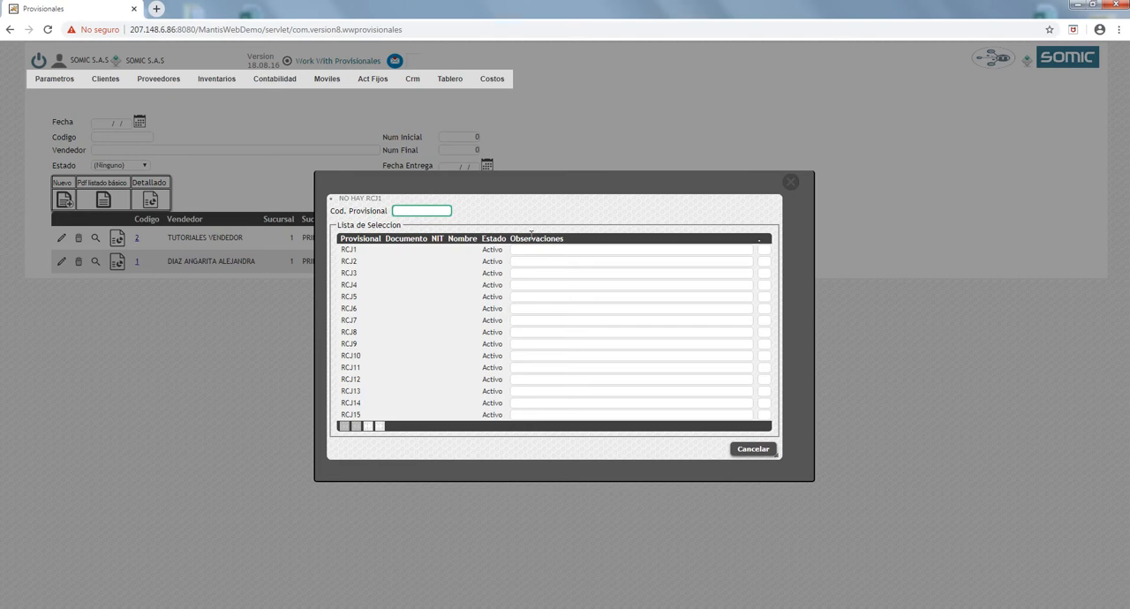
{"action": "left_click", "coordinate": [532, 239]}
{"action": "left_click", "coordinate": [533, 249]}
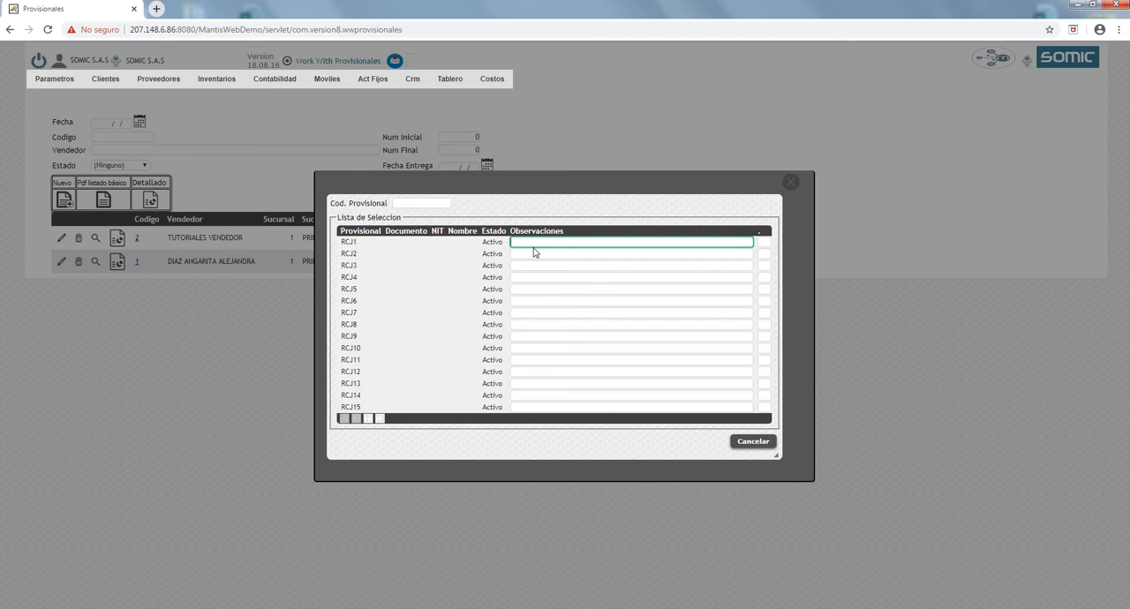
{"action": "type", "text": "Anulado"}
{"action": "key", "text": "Return"}
{"action": "key", "text": "Return"}
{"action": "left_click", "coordinate": [790, 181]}
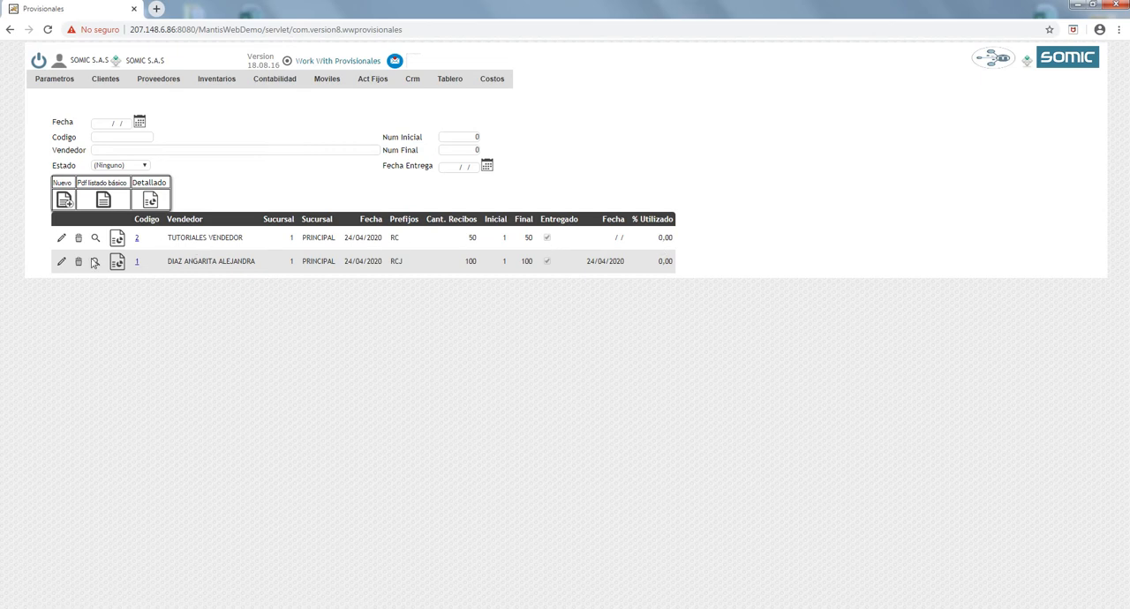
- Open the RC provisional record with code 2 for editing and cancel without changes
{"action": "left_click", "coordinate": [63, 240]}
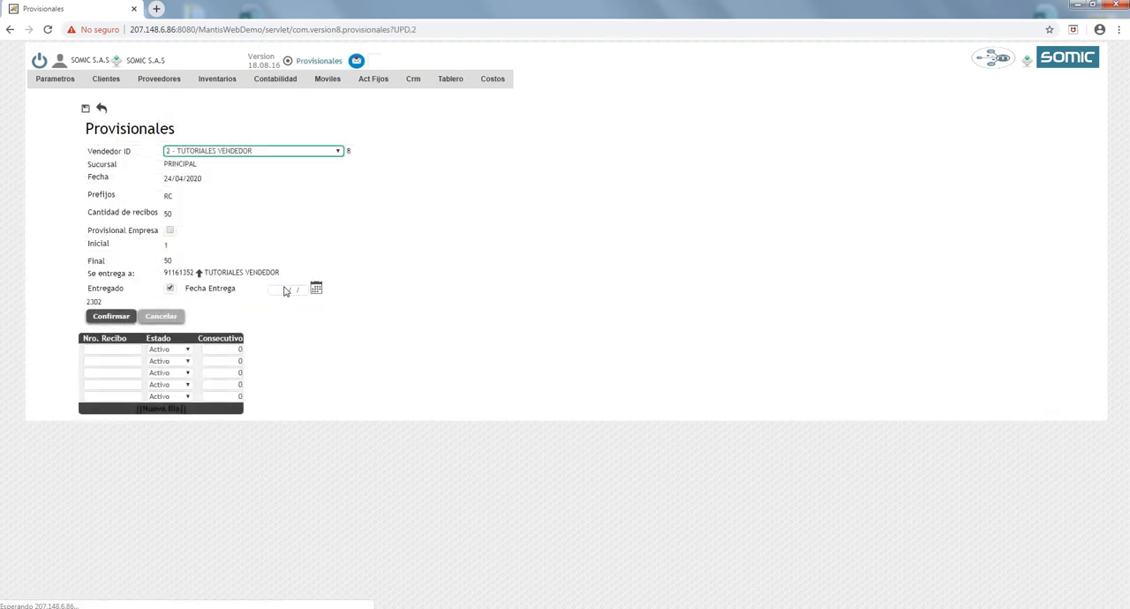
{"action": "left_click", "coordinate": [177, 318]}
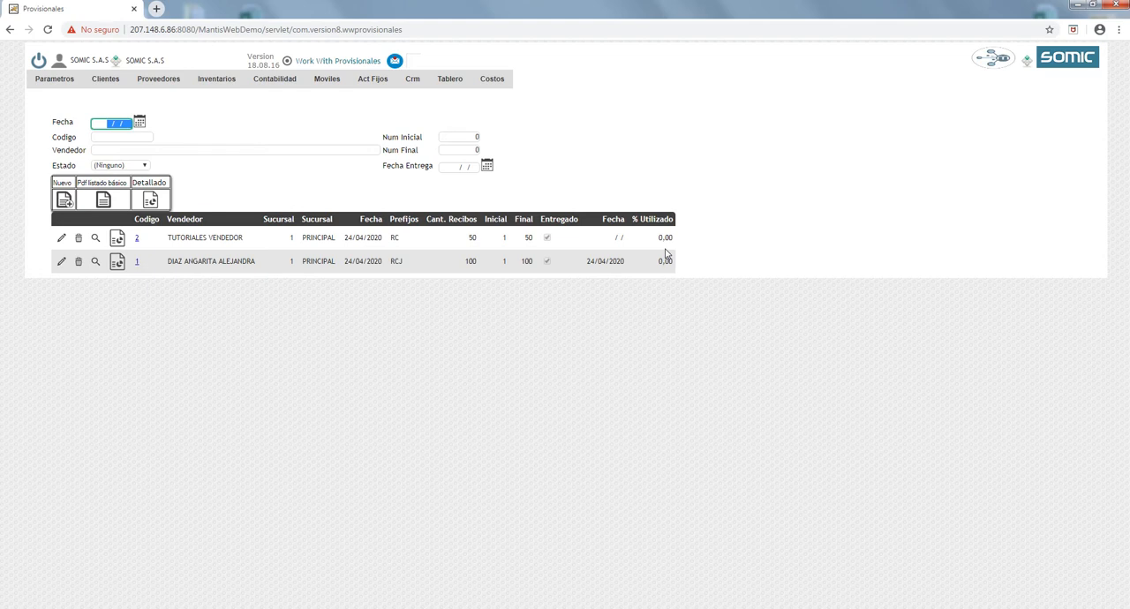
- Open the company's Parametrización Básica for editing and check the "Recibos de caja provisional?" option
{"action": "left_click", "coordinate": [69, 84]}
{"action": "mouse_move", "coordinate": [71, 105]}
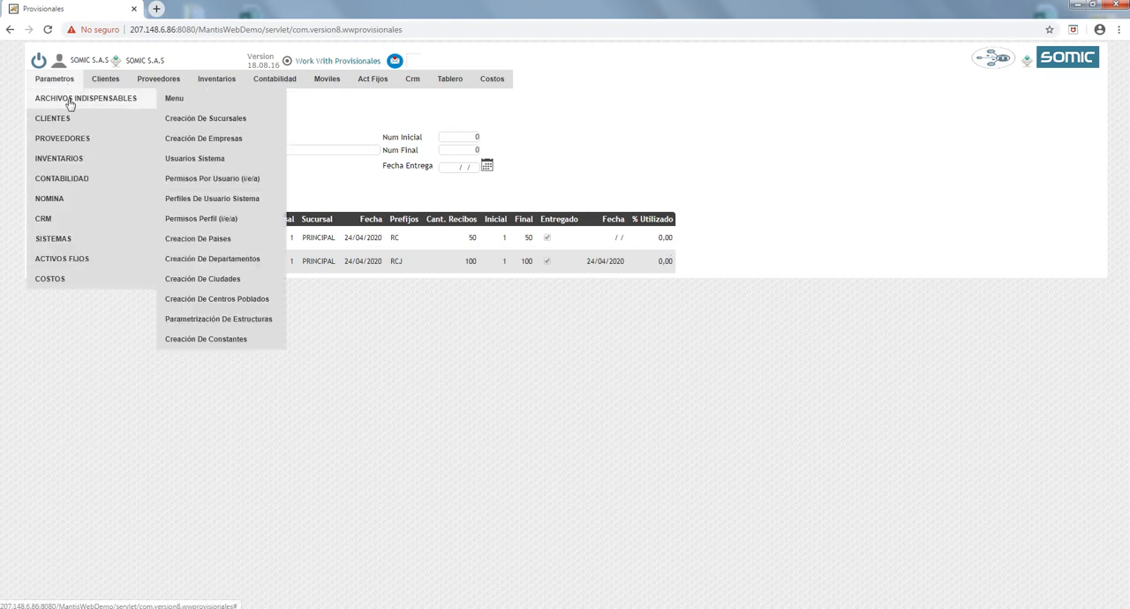
{"action": "left_click", "coordinate": [198, 141], "text": "ctrl"}
{"action": "mouse_move", "coordinate": [74, 78]}
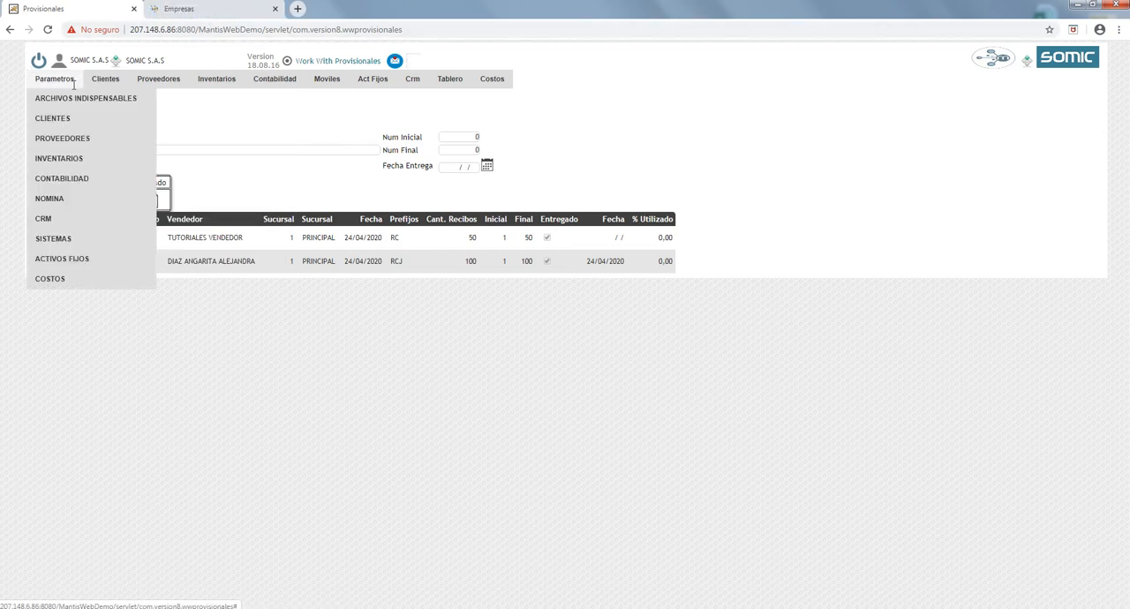
{"action": "mouse_move", "coordinate": [73, 104]}
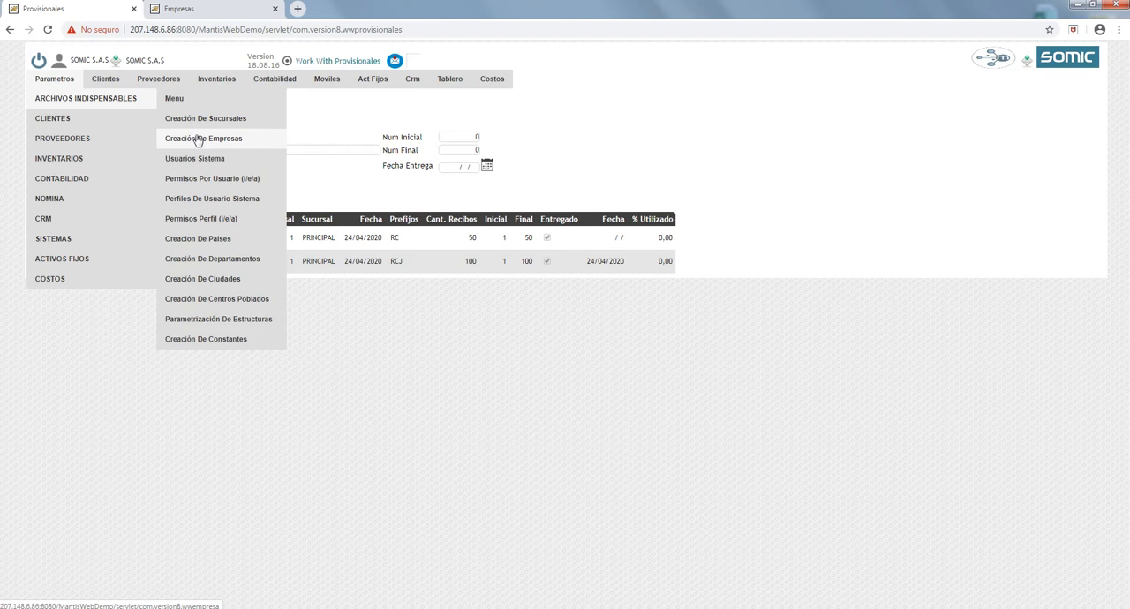
{"action": "left_click", "coordinate": [222, 11]}
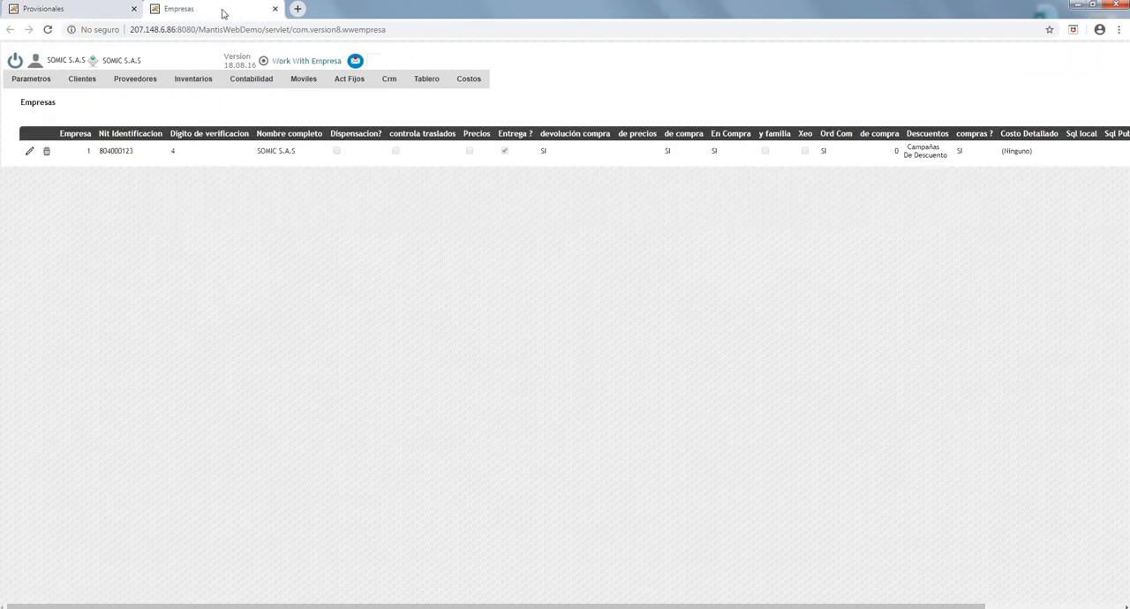
{"action": "left_click", "coordinate": [30, 154]}
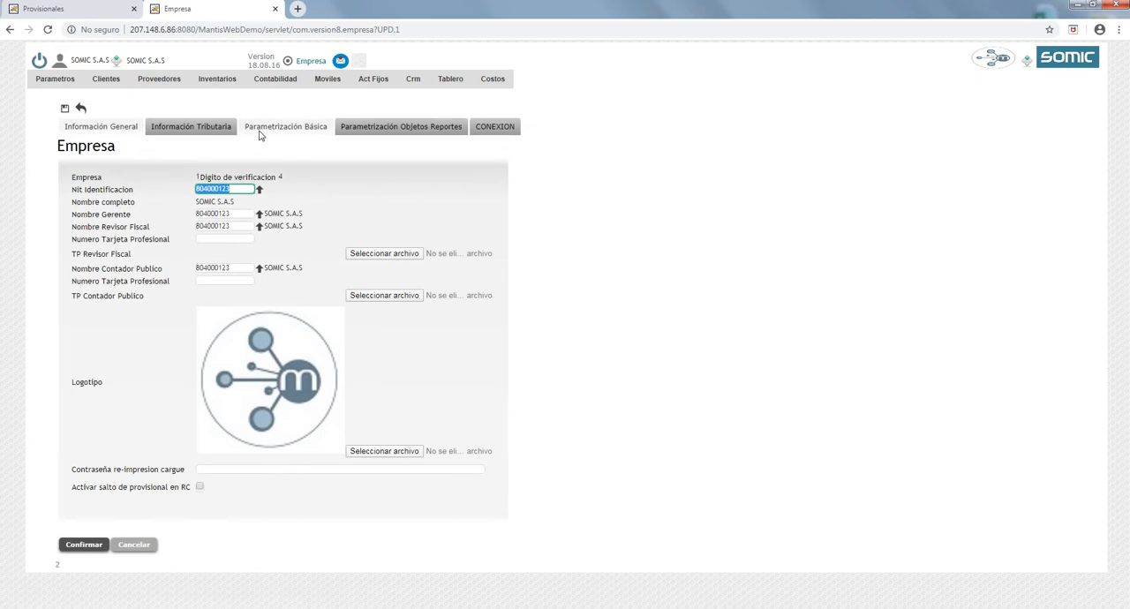
{"action": "left_click", "coordinate": [256, 128]}
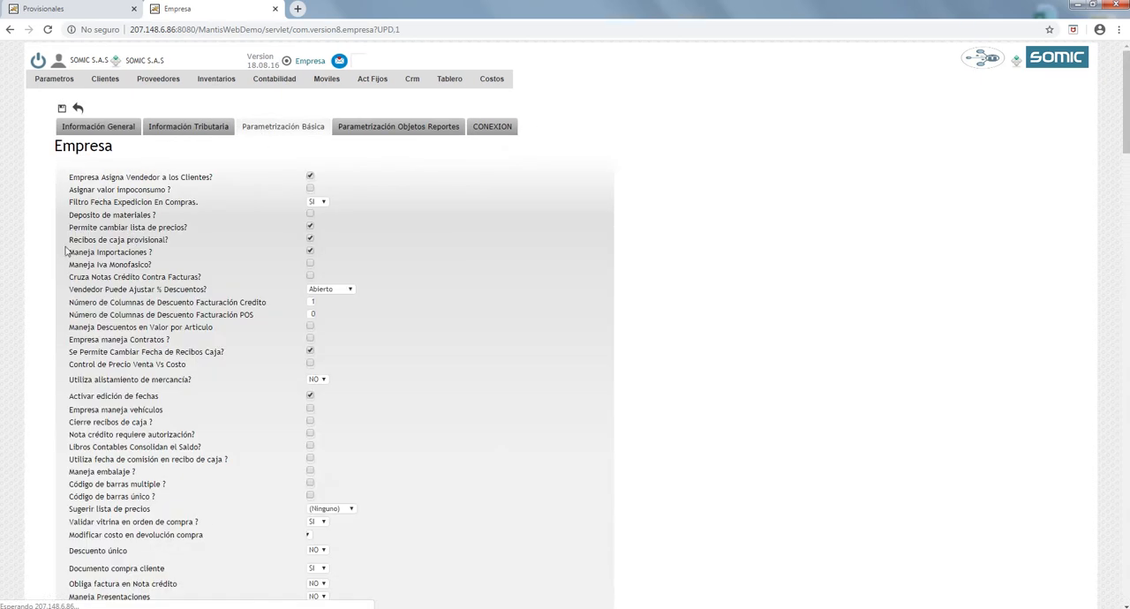
{"action": "left_click_drag", "start_coordinate": [70, 240], "coordinate": [176, 240]}
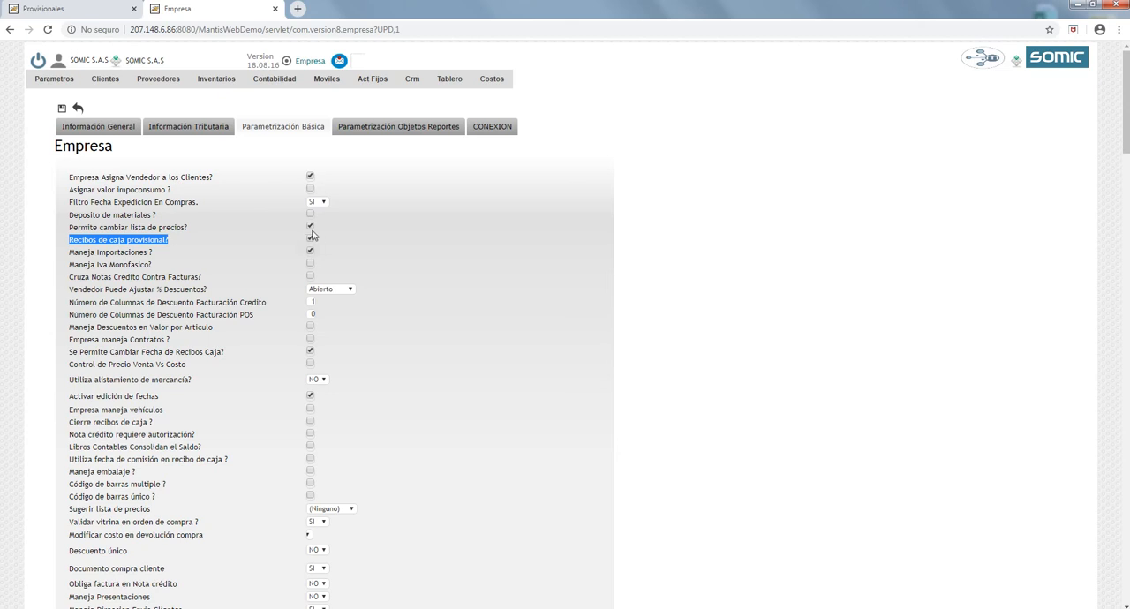
{"action": "left_click", "coordinate": [140, 252]}
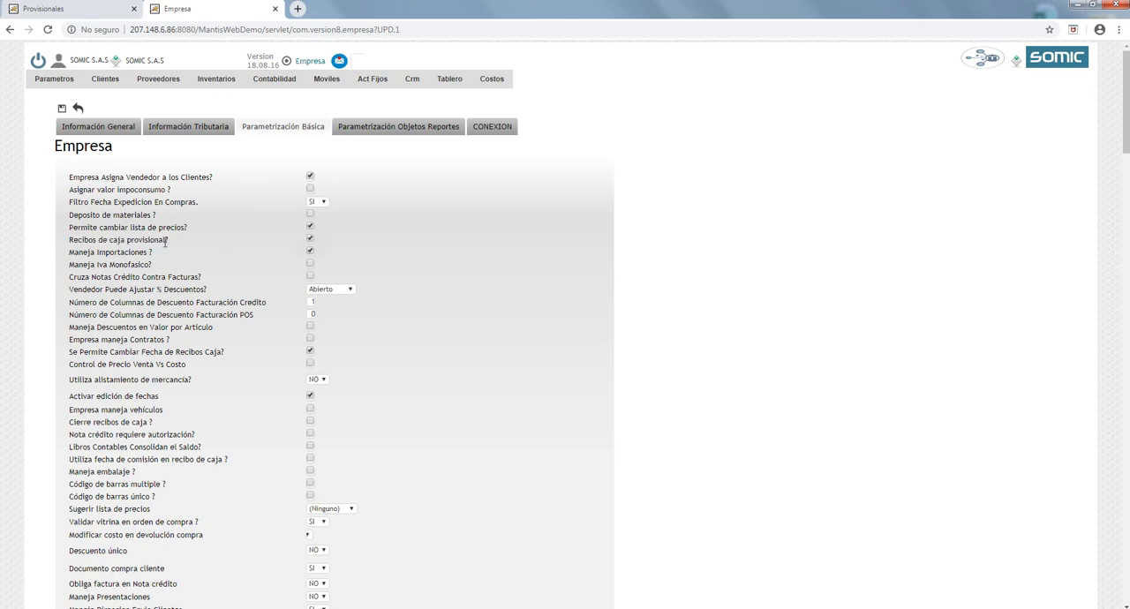
- Search the company parameters for "salto", leave "Activar salto de provisional en recibos de caja" cleared and close the company page without saving
{"action": "key", "text": "ctrl+f"}
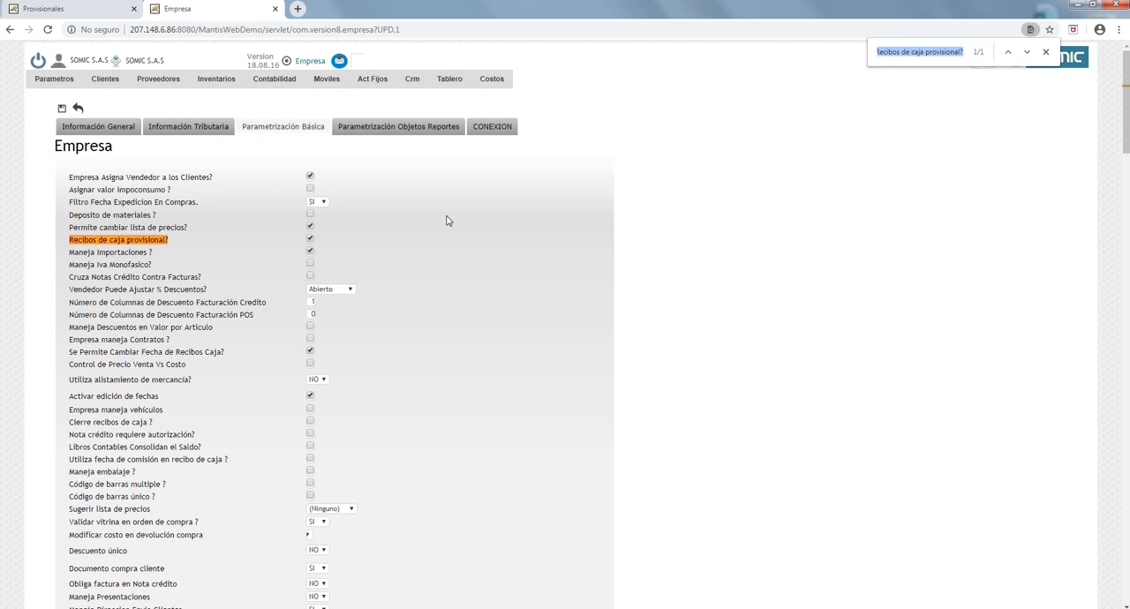
{"action": "type", "text": "salto"}
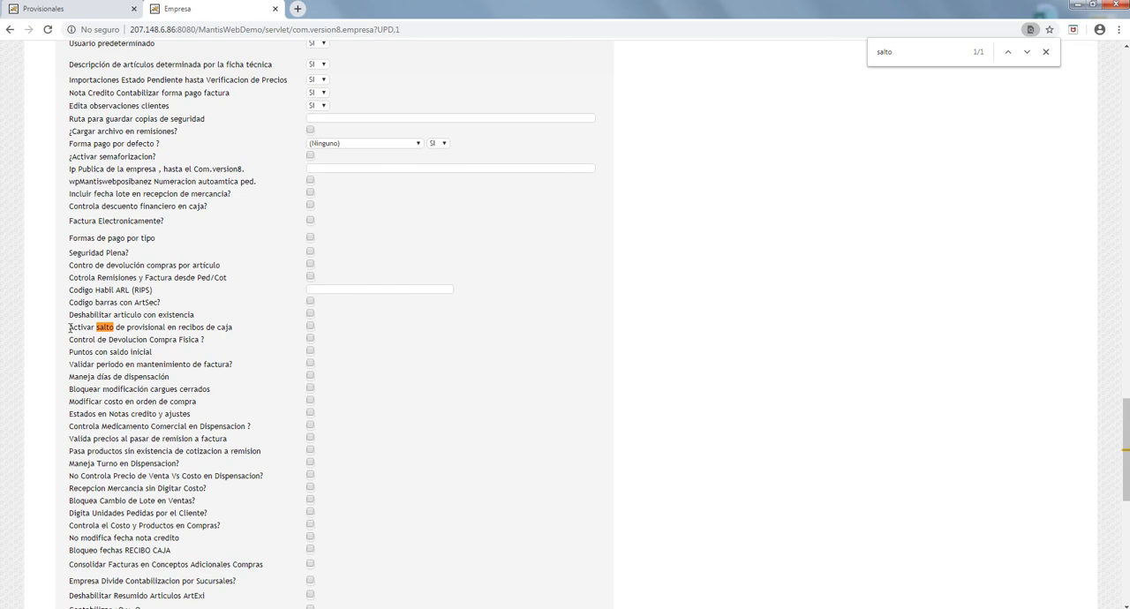
{"action": "left_click_drag", "start_coordinate": [70, 327], "coordinate": [237, 329]}
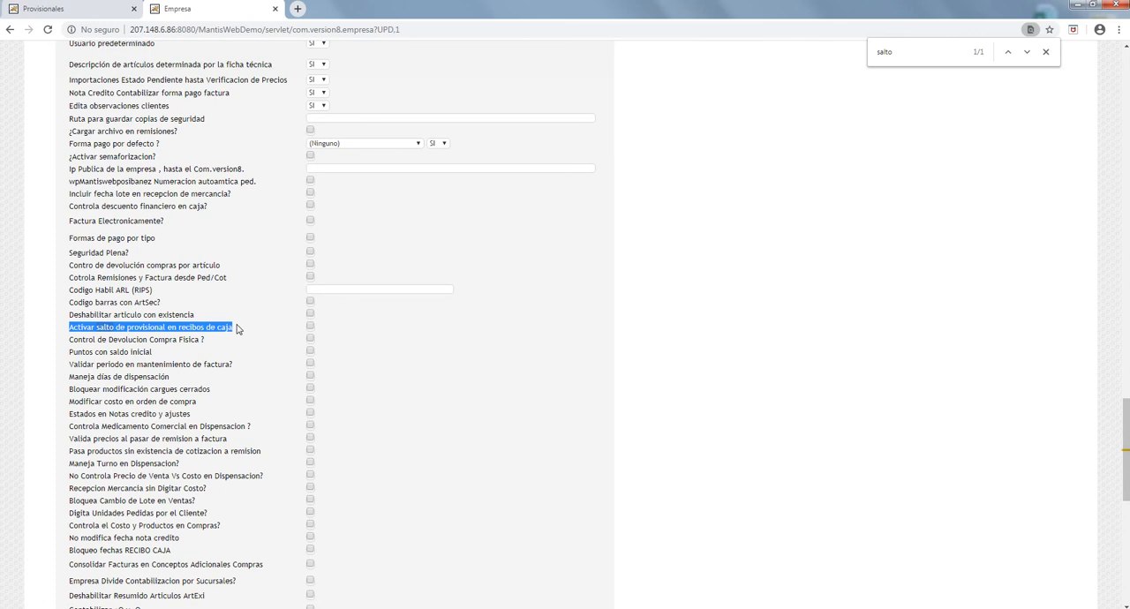
{"action": "left_click", "coordinate": [310, 328]}
{"action": "left_click", "coordinate": [1046, 52]}
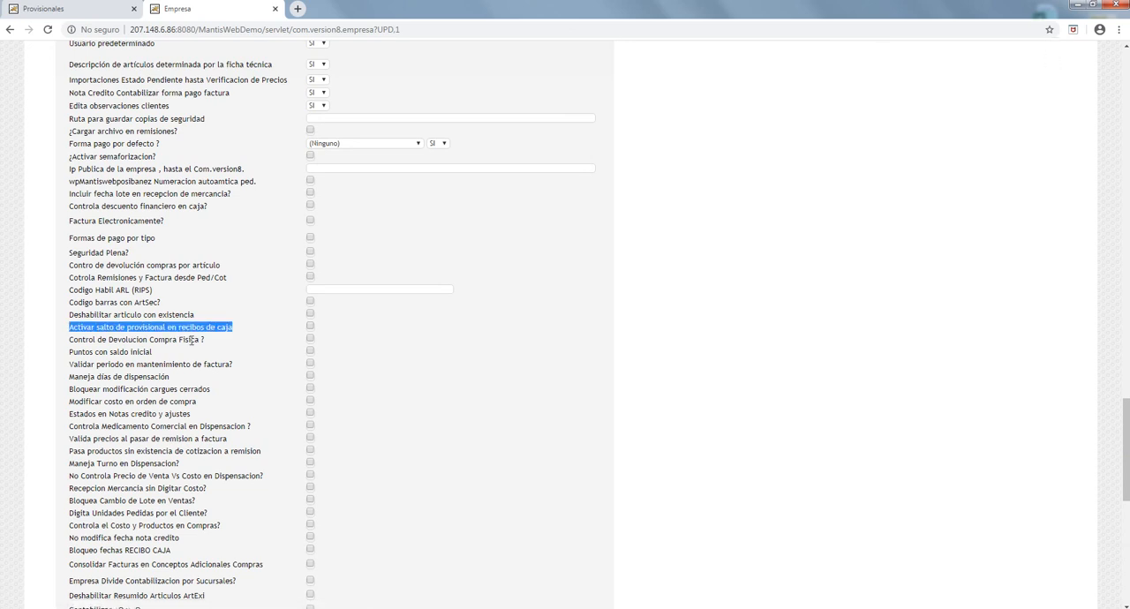
{"action": "left_click", "coordinate": [275, 9]}
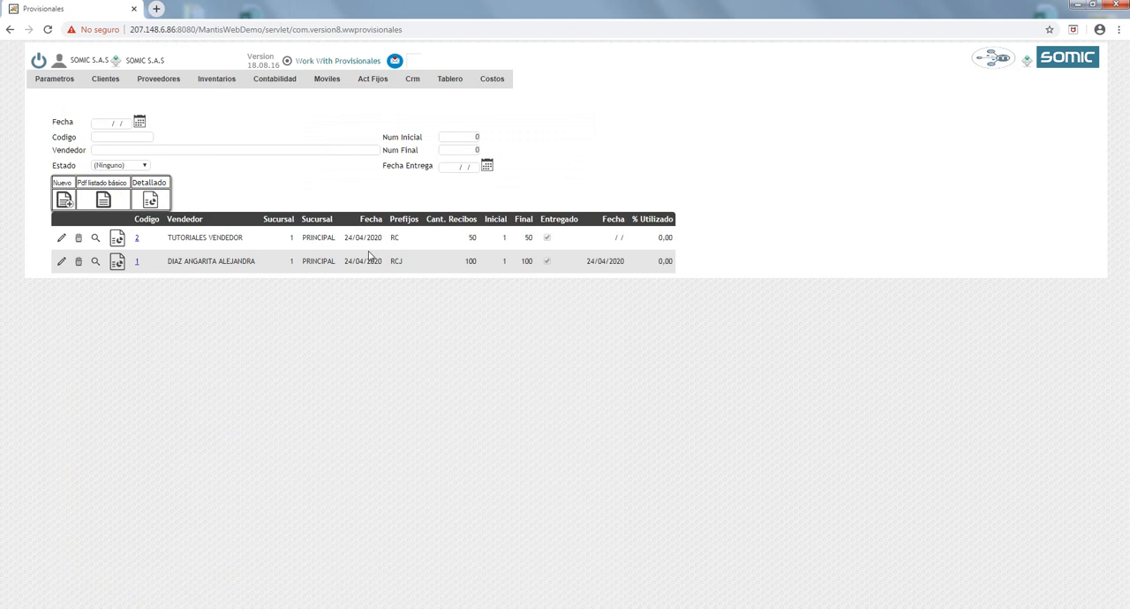